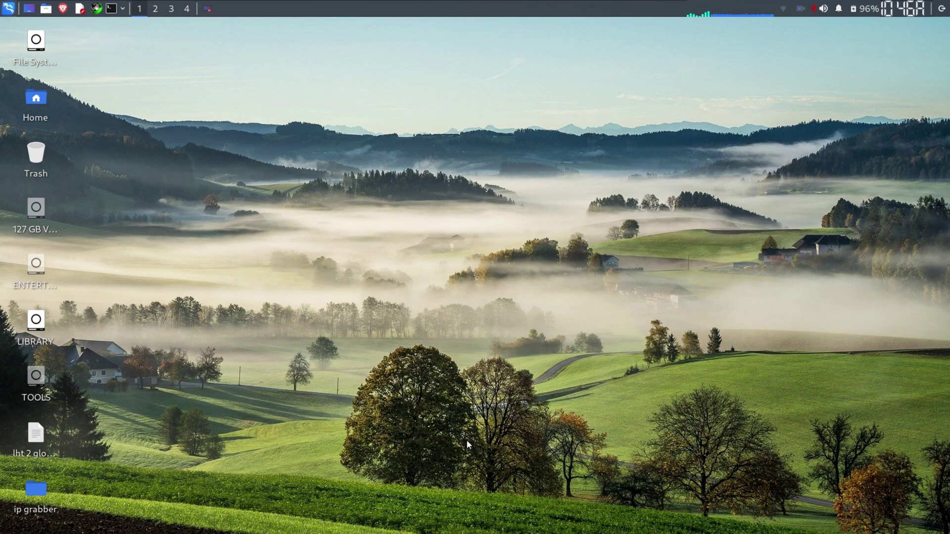
Step: Run ssh-keygen accepting the default id_rsa path, overwriting the old key with an empty passphrase
{"action": "left_click", "coordinate": [111, 10]}
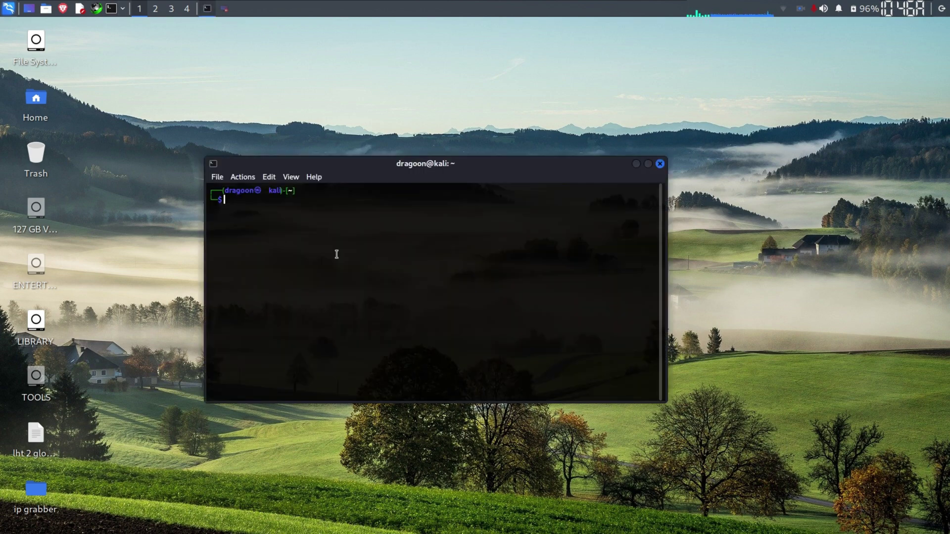
{"action": "type", "text": "ss"}
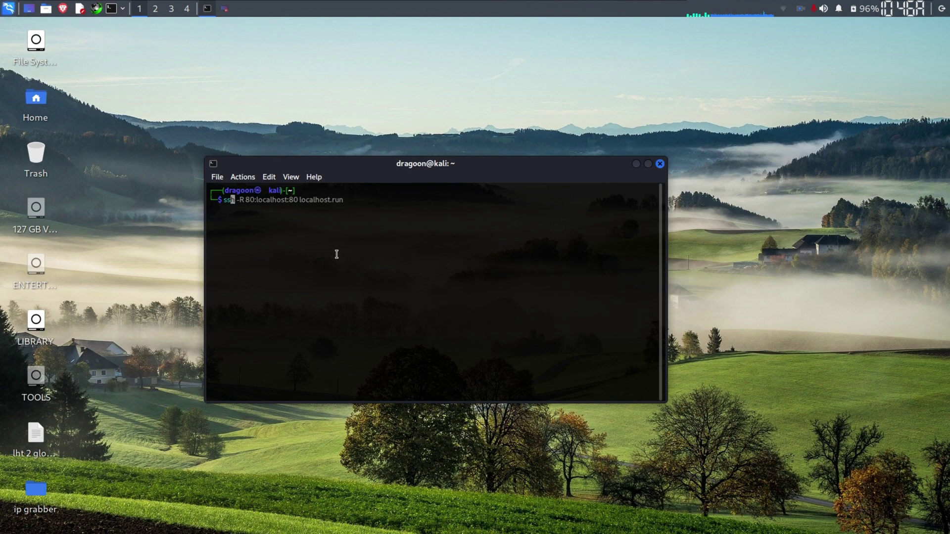
{"action": "type", "text": "h-"}
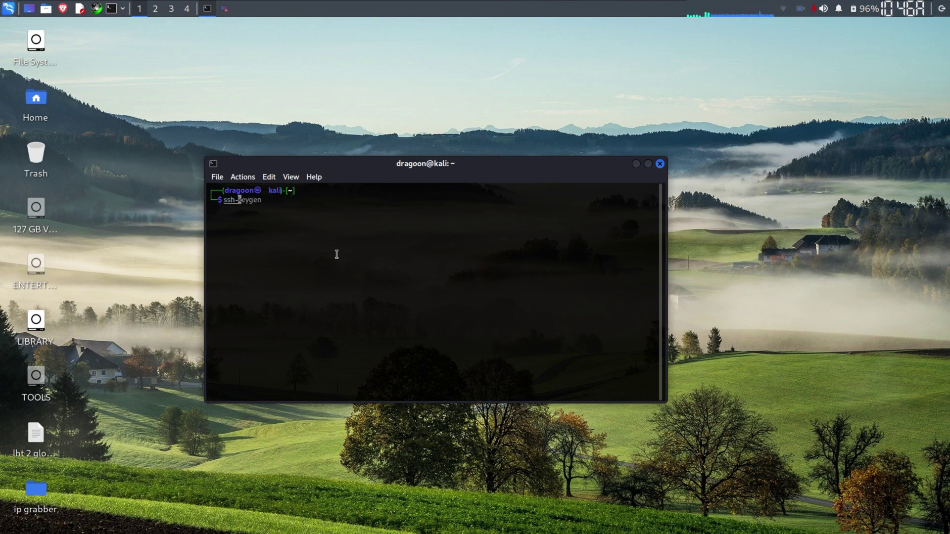
{"action": "key", "text": "Right"}
{"action": "key", "text": "Return"}
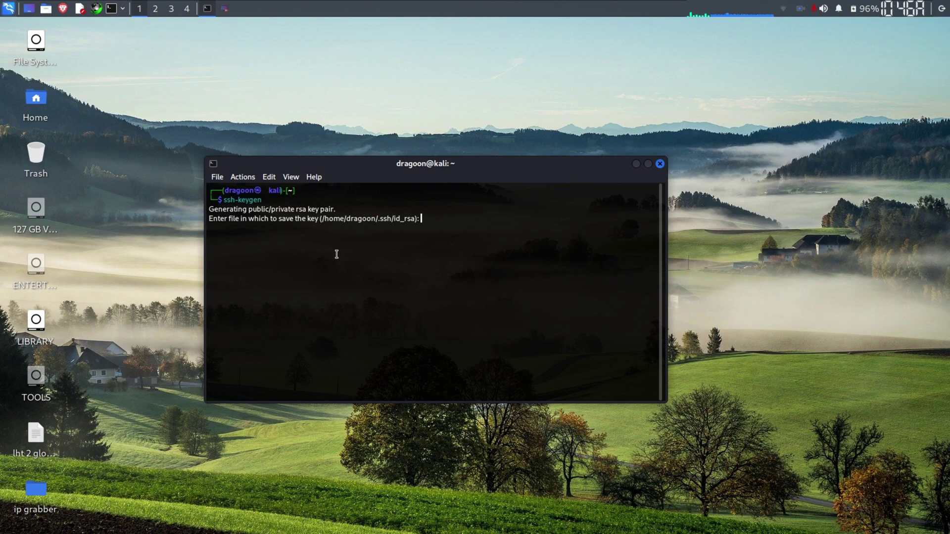
{"action": "key", "text": "Return"}
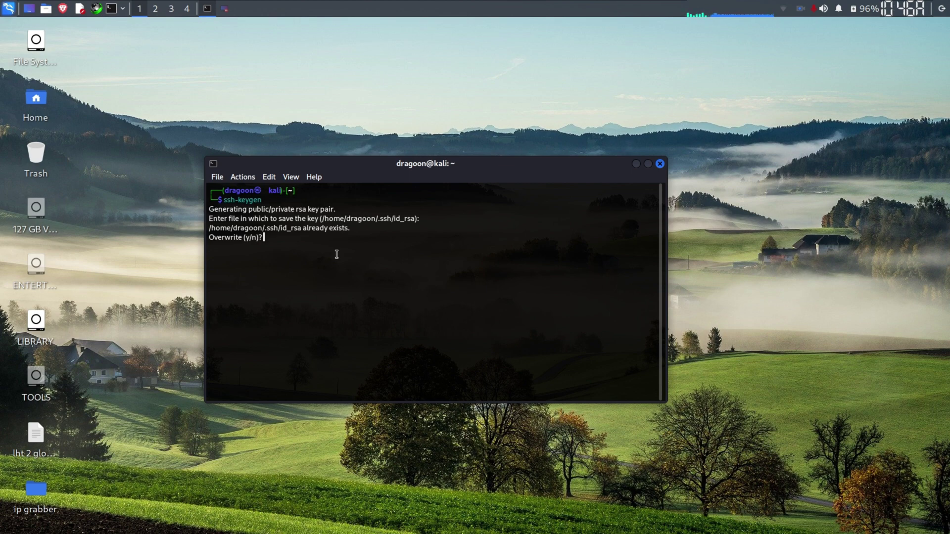
{"action": "type", "text": "Y"}
{"action": "key", "text": "Return"}
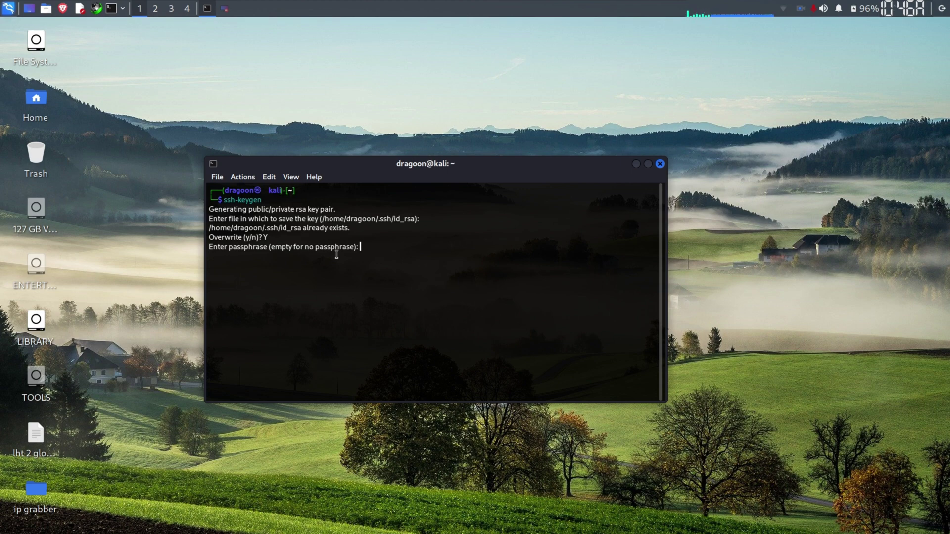
{"action": "key", "text": "Return"}
{"action": "key", "text": "Return"}
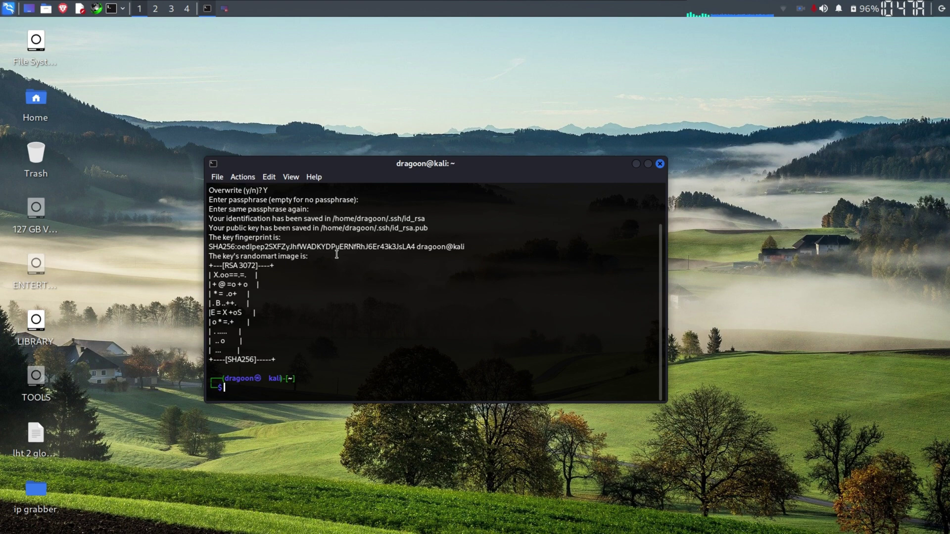
{"action": "type", "text": "ser"}
Step: Run 'service apache2 restart' and authenticate with the account password
{"action": "key", "text": "Right"}
{"action": "key", "text": "Return"}
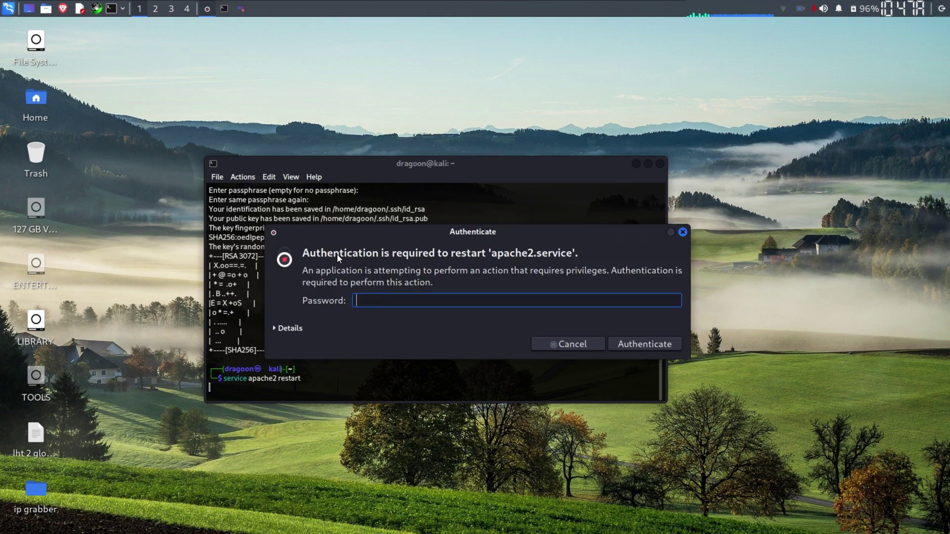
{"action": "type", "text": "k"}
{"action": "key", "text": "Return"}
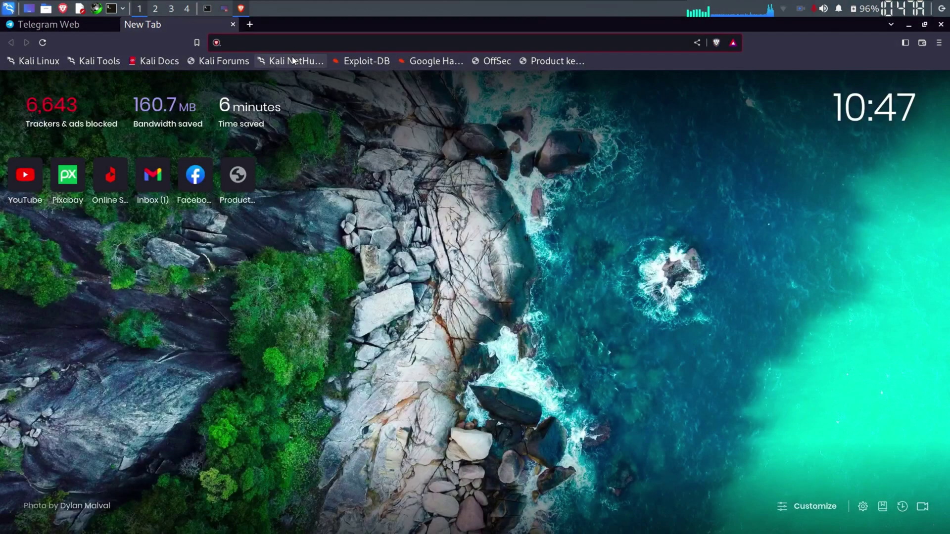
{"action": "type", "text": "127"}
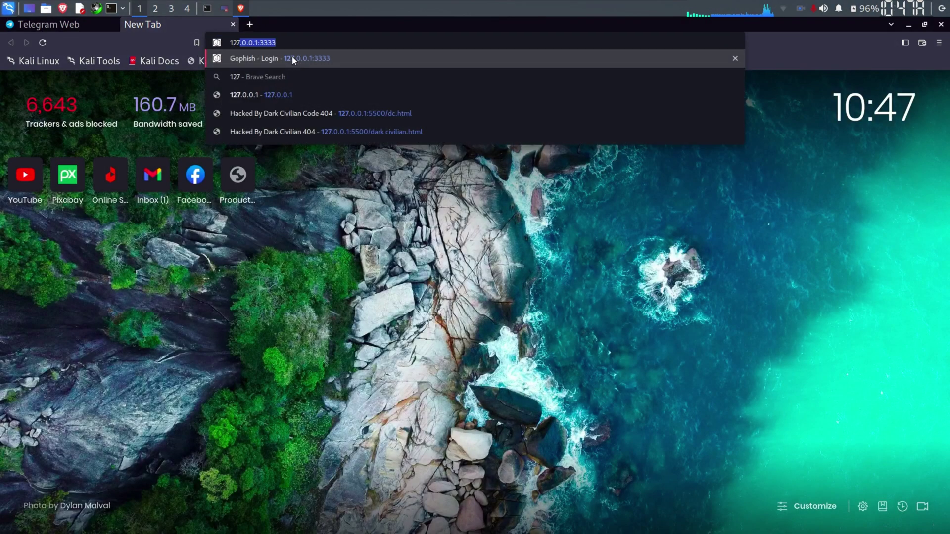
{"action": "type", "text": "."}
{"action": "type", "text": "0"}
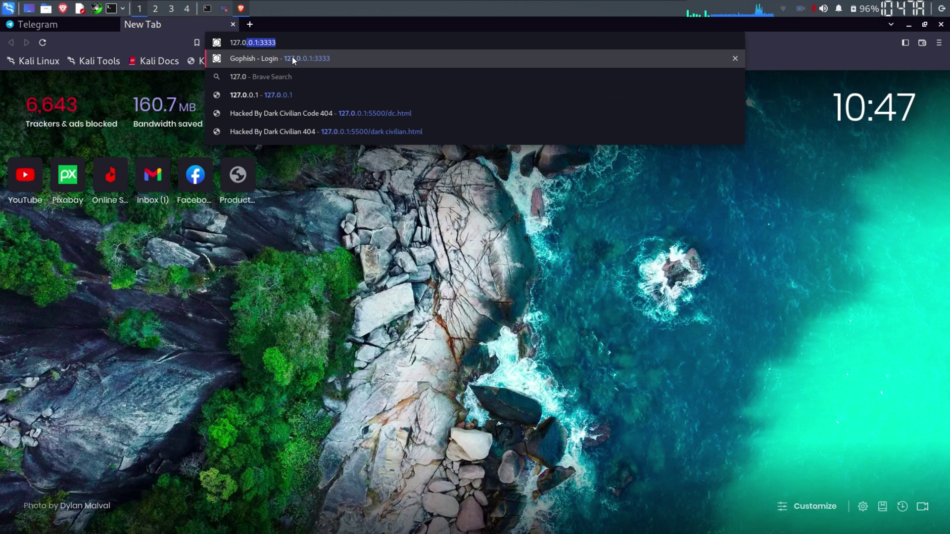
{"action": "type", "text": ".0.1:333"}
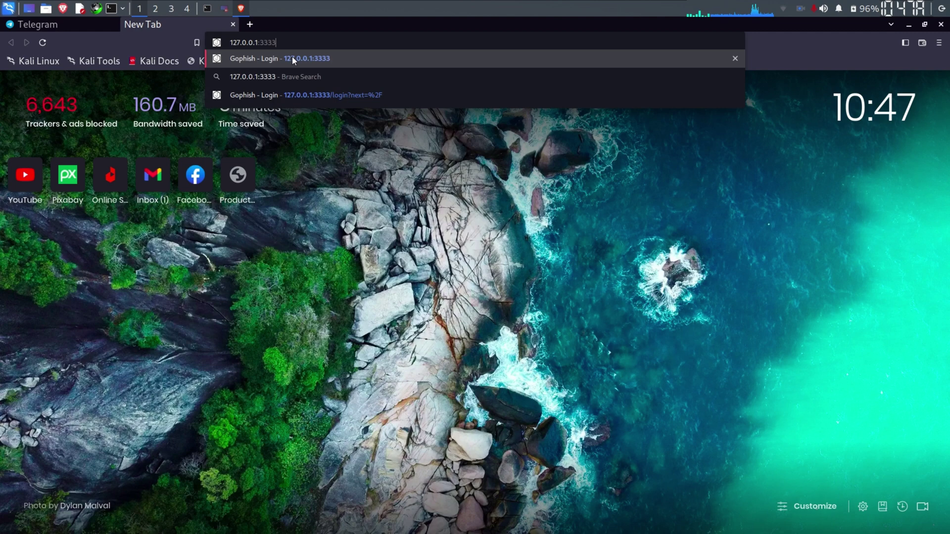
{"action": "type", "text": "3"}
Step: Load 127.0.0.1 in Brave to confirm the page shows SERVER is WORKING
{"action": "key", "text": "BackSpace"}
{"action": "key", "text": "BackSpace"}
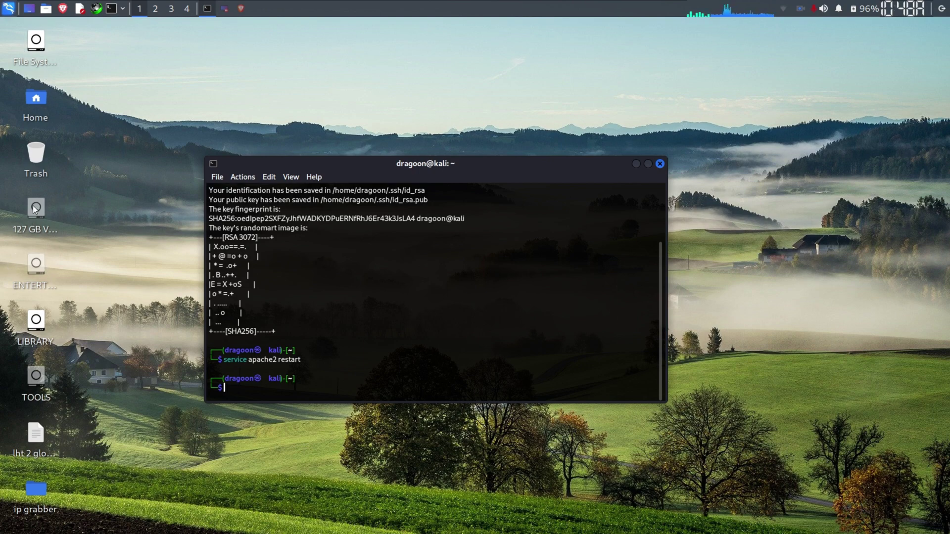
Step: Open the File System as root in Thunar, authenticating with the password
{"action": "right_click", "coordinate": [36, 45]}
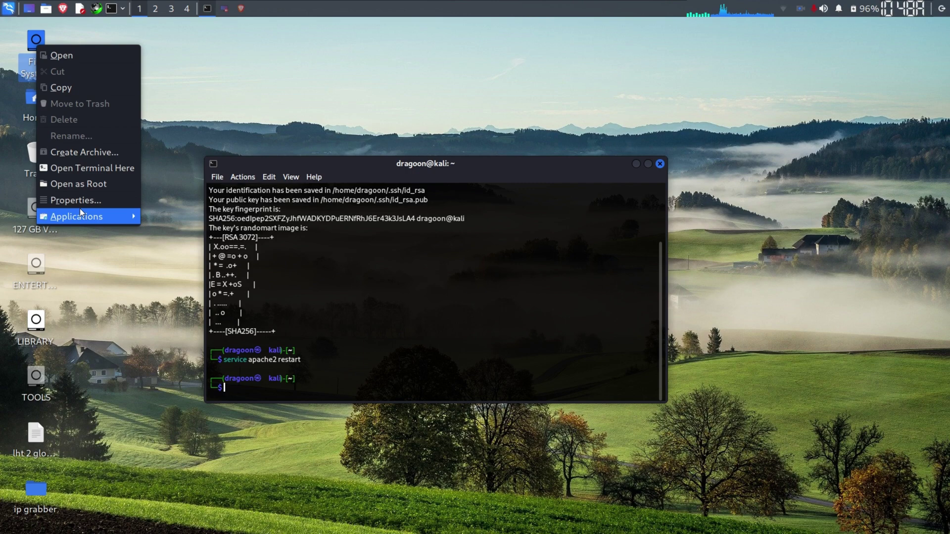
{"action": "left_click", "coordinate": [78, 184]}
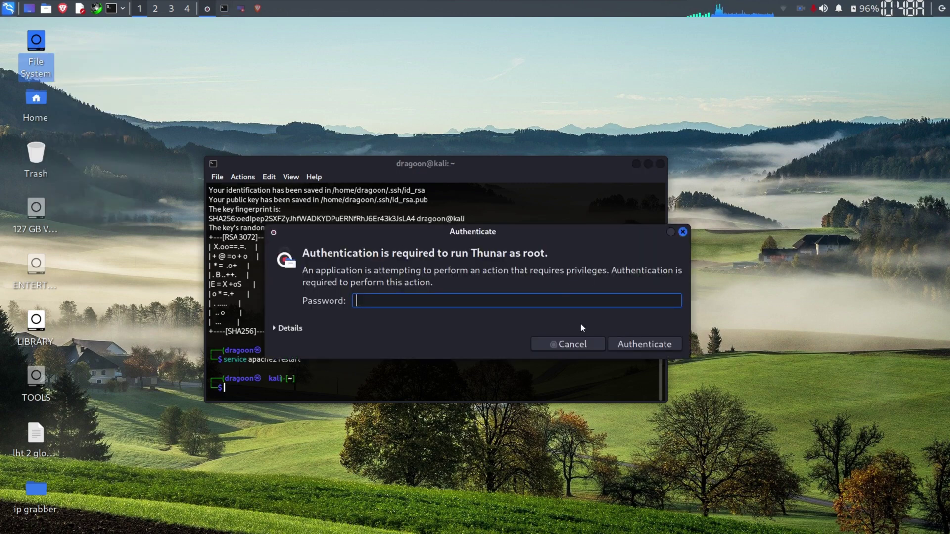
{"action": "type", "text": "k"}
{"action": "key", "text": "Return"}
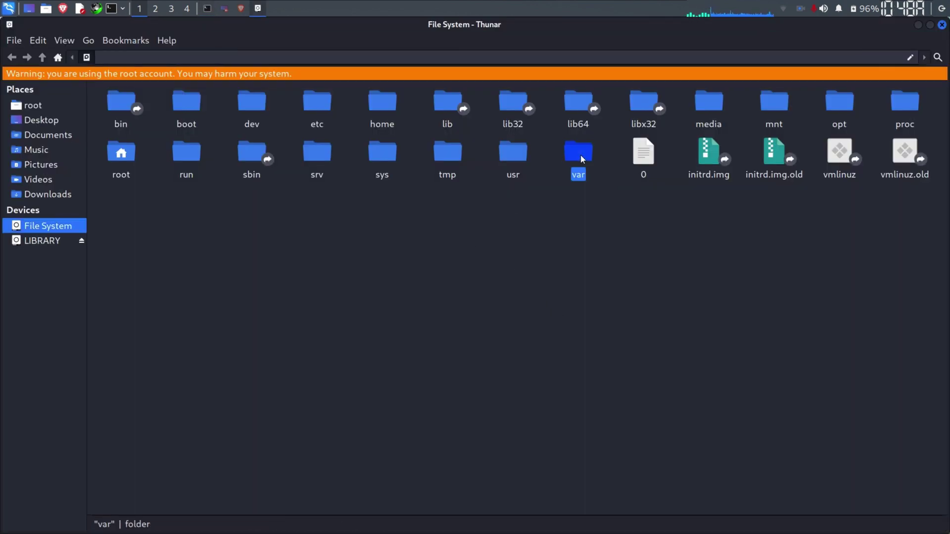
Step: Browse to /var/www/html and view index.html in the Text Editor, then close Thunar
{"action": "double_click", "coordinate": [581, 154]}
{"action": "double_click", "coordinate": [569, 112]}
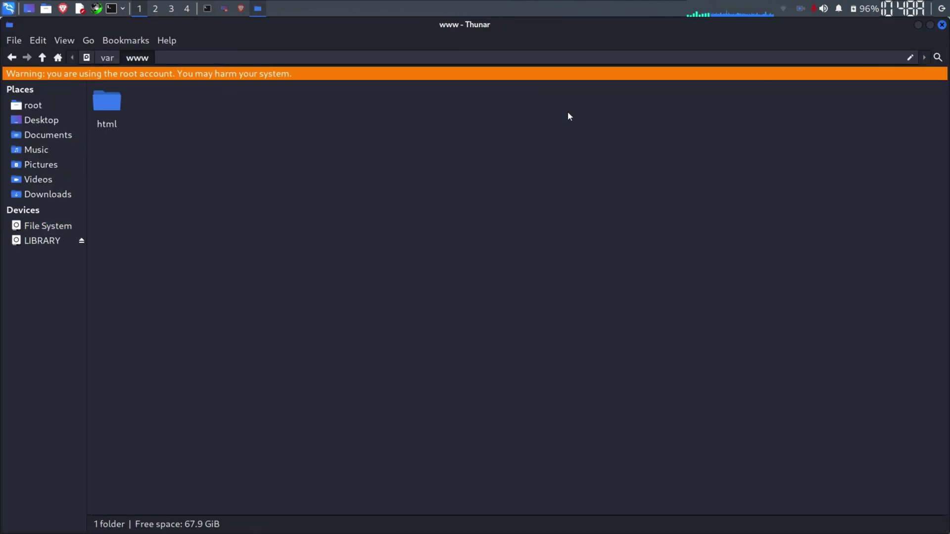
{"action": "double_click", "coordinate": [111, 118]}
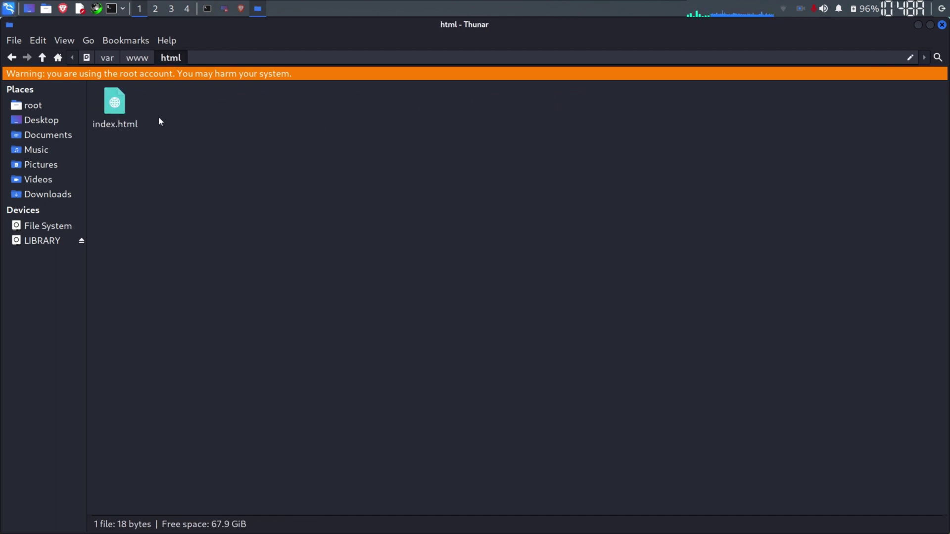
{"action": "left_click", "coordinate": [114, 113]}
{"action": "right_click", "coordinate": [115, 112]}
{"action": "mouse_move", "coordinate": [179, 134]}
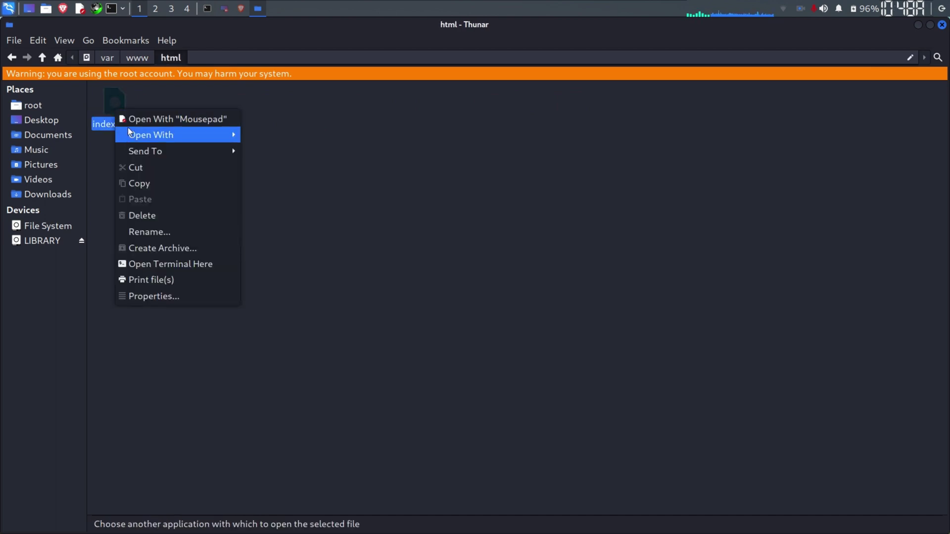
{"action": "left_click", "coordinate": [277, 184]}
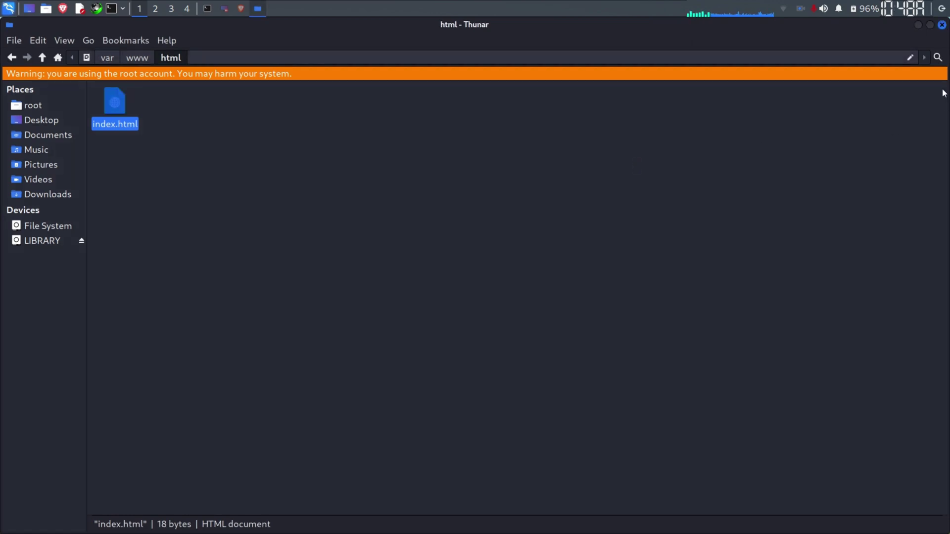
{"action": "left_click", "coordinate": [941, 25]}
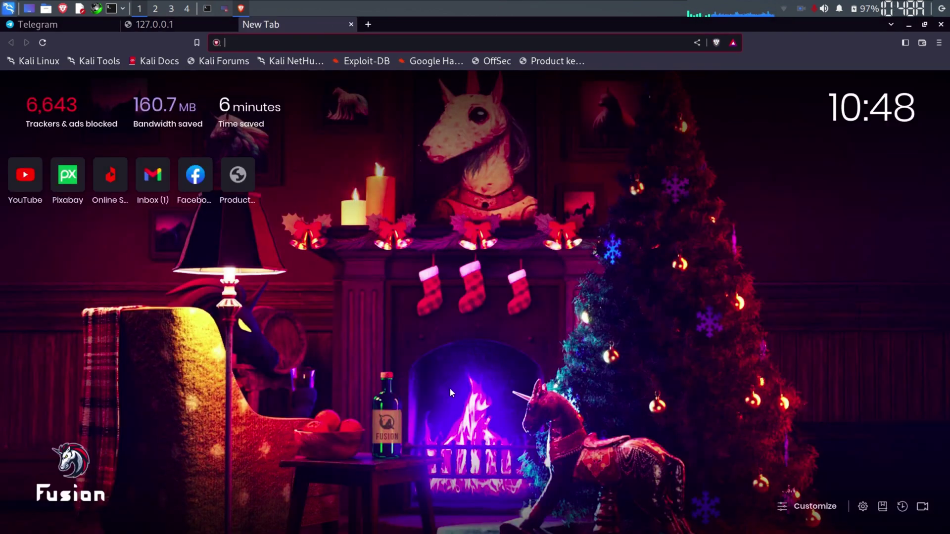
{"action": "type", "text": "lo"}
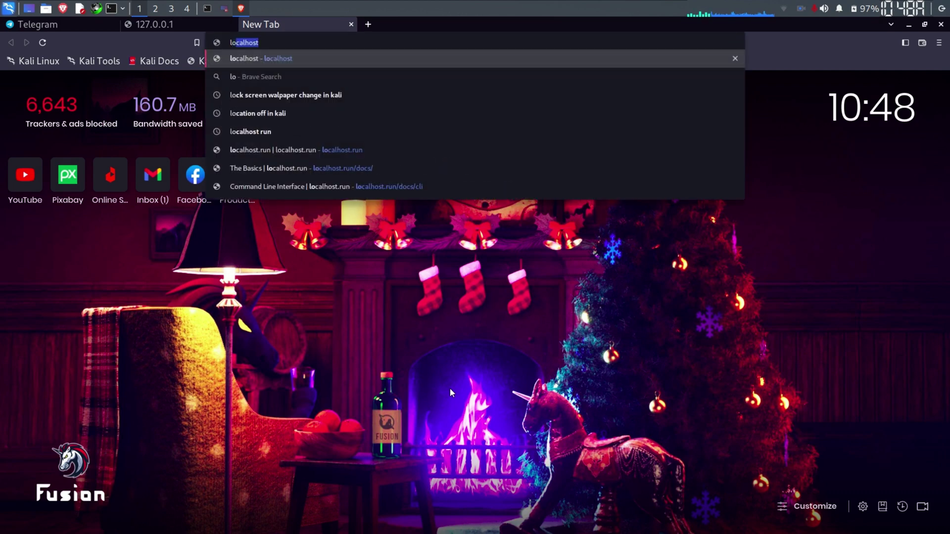
{"action": "type", "text": "calhost"}
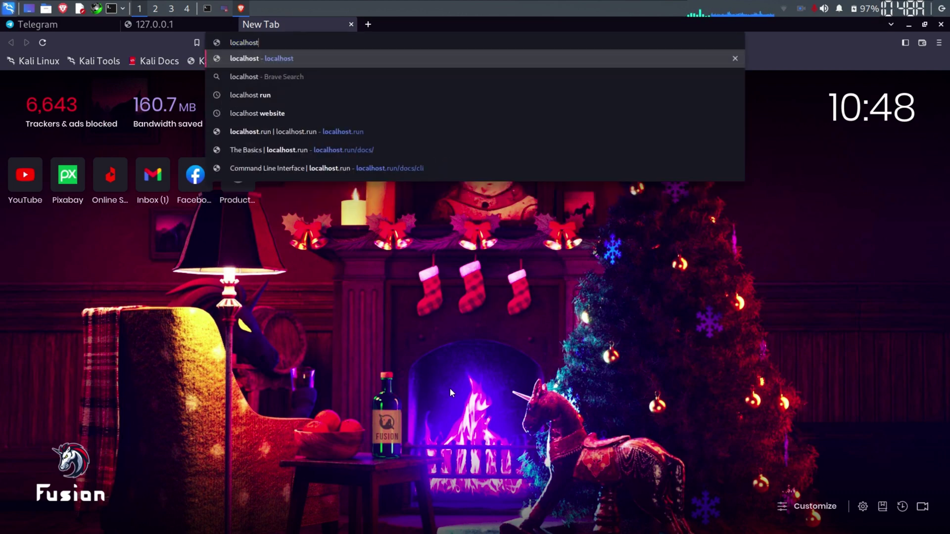
{"action": "type", "text": ".run"}
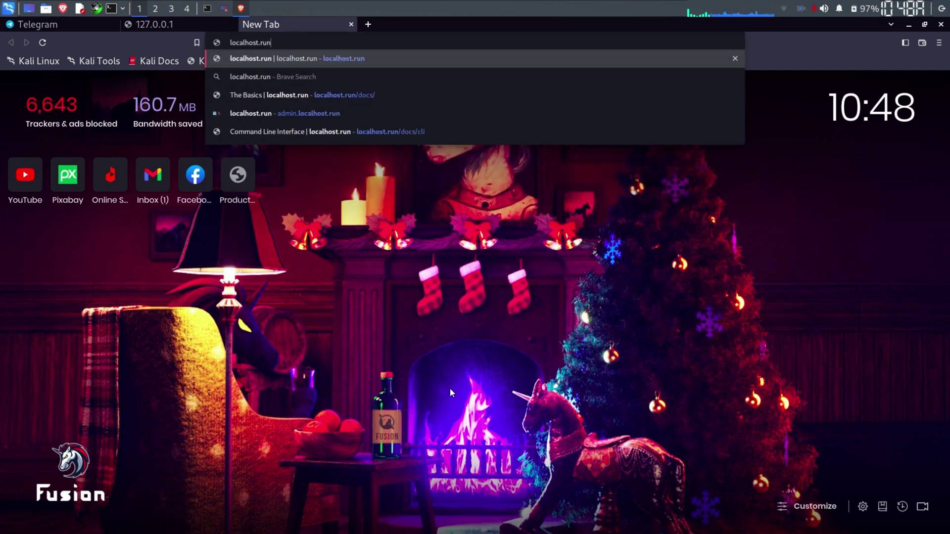
Step: Load localhost.run and select its sample ssh -R reverse-tunnel command
{"action": "key", "text": "Return"}
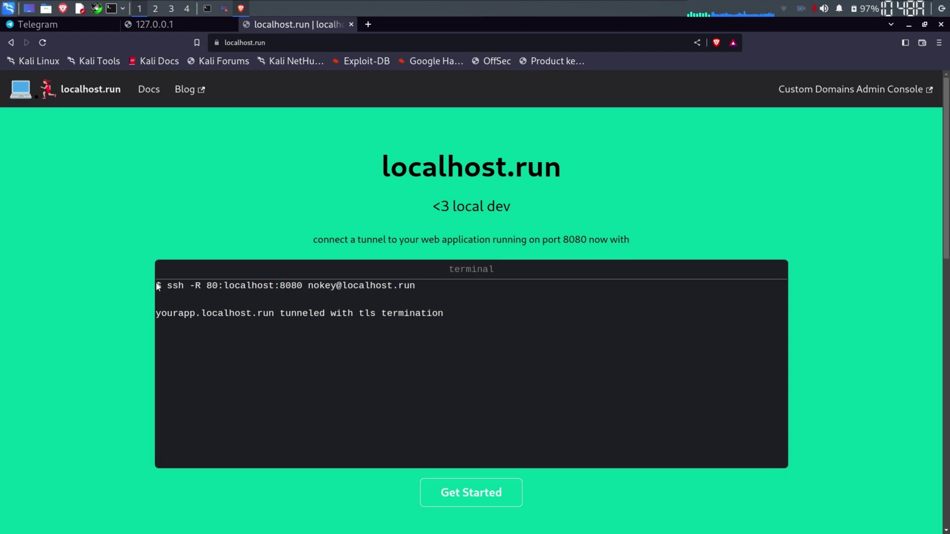
{"action": "left_click_drag", "start_coordinate": [167, 284], "coordinate": [477, 285]}
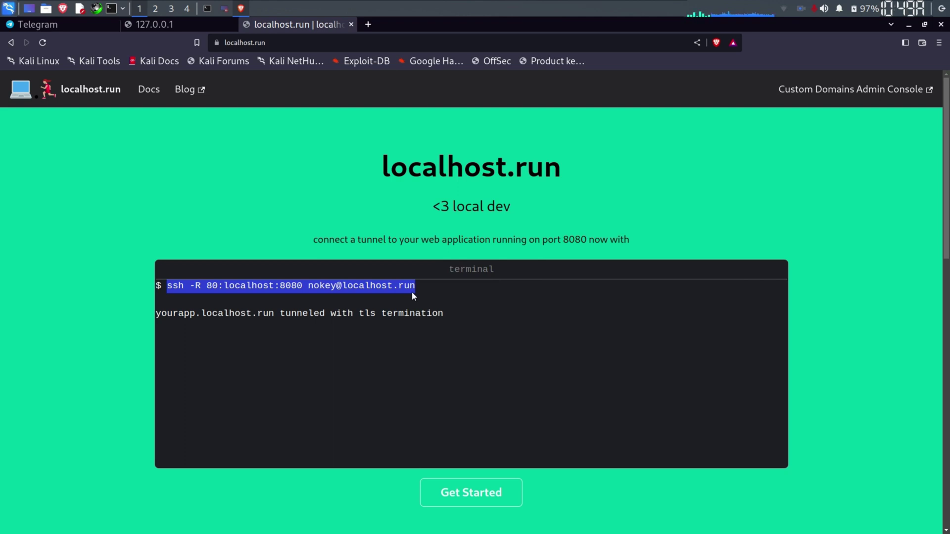
{"action": "left_click", "coordinate": [206, 9]}
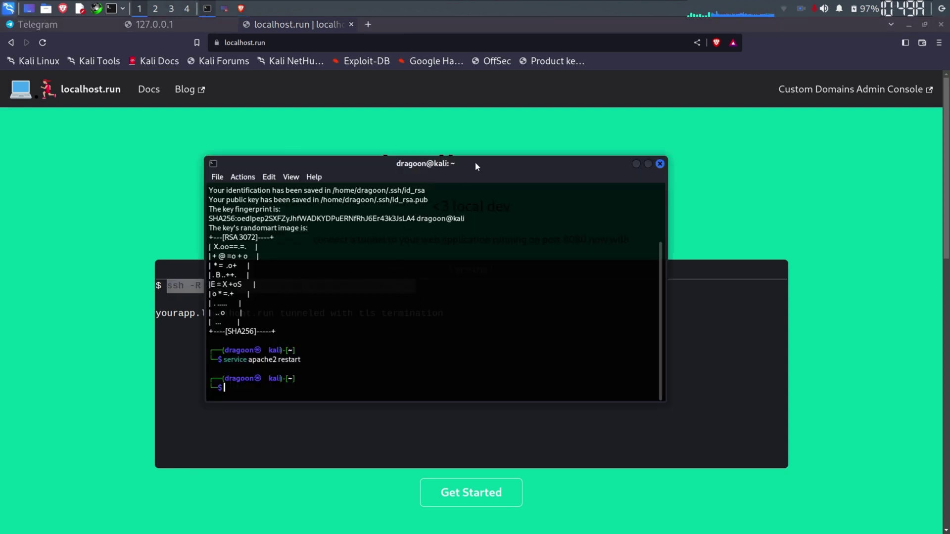
{"action": "left_click_drag", "start_coordinate": [475, 162], "coordinate": [696, 146]}
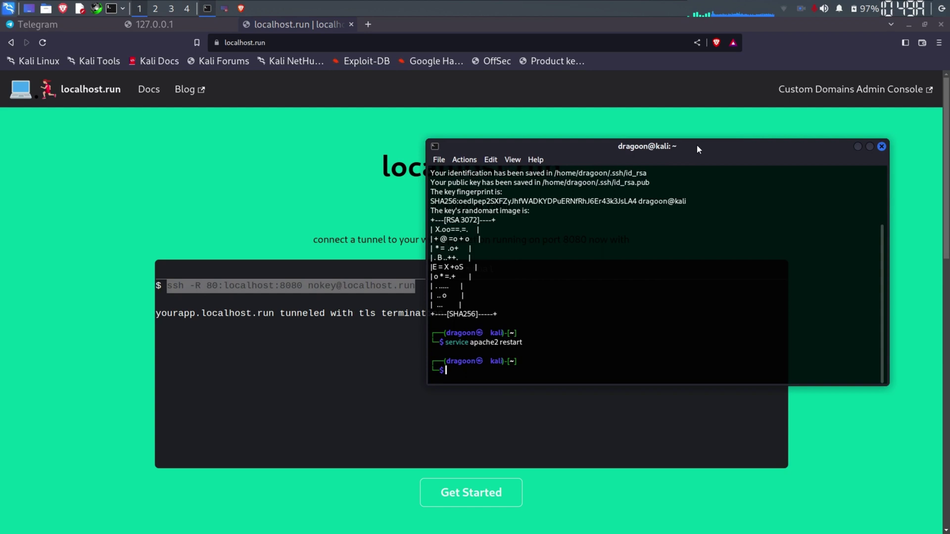
{"action": "key", "text": "Up"}
{"action": "key", "text": "Up"}
{"action": "key", "text": "Up"}
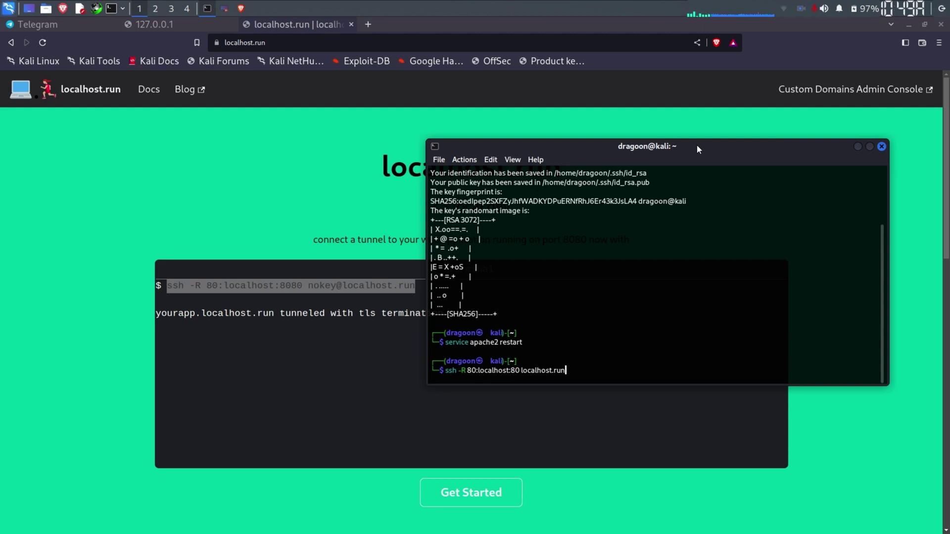
{"action": "key", "text": "Return"}
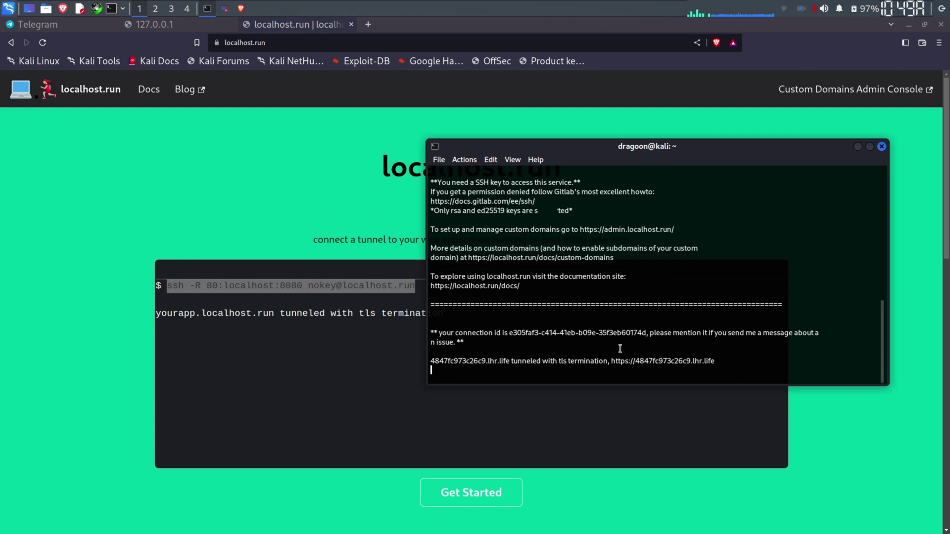
{"action": "left_click_drag", "start_coordinate": [732, 358], "coordinate": [611, 361]}
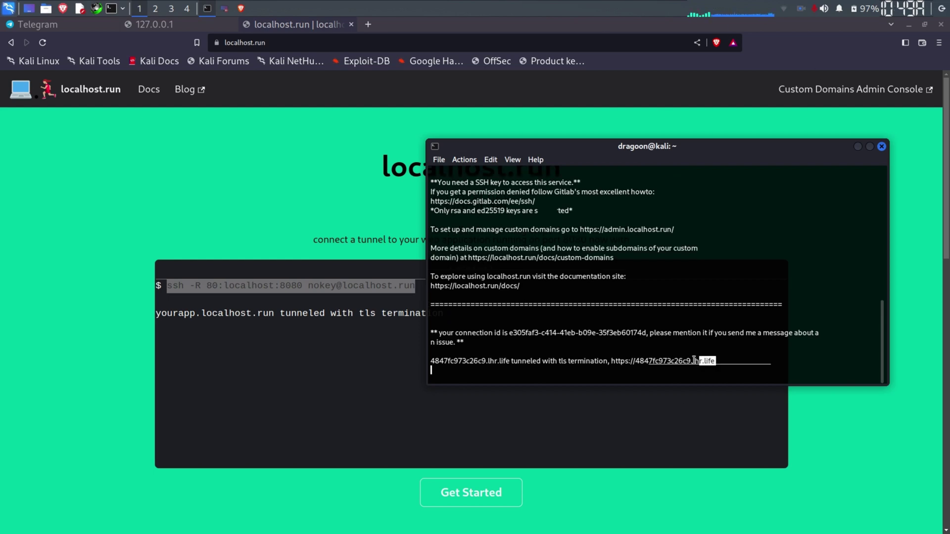
{"action": "right_click", "coordinate": [617, 361]}
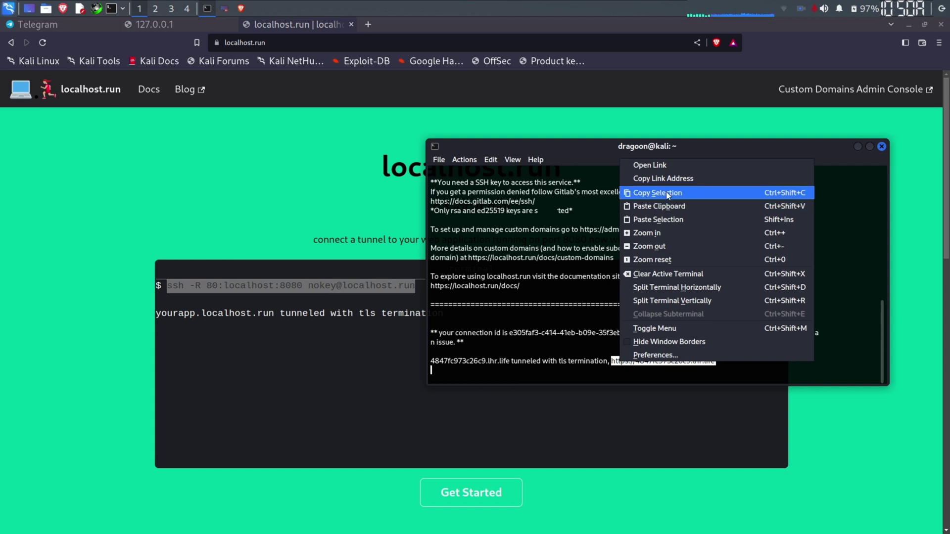
{"action": "left_click", "coordinate": [666, 191]}
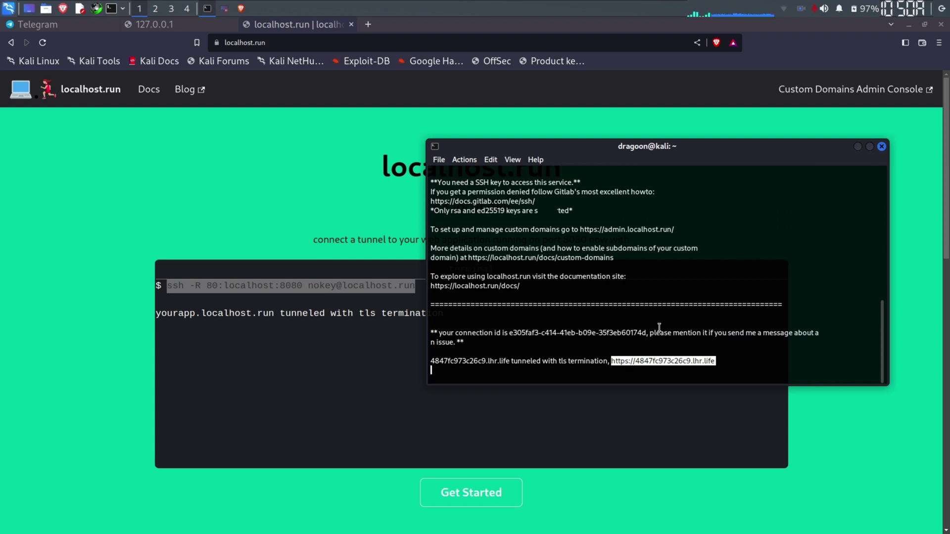
Step: Open and discard an extra terminal tab, then start a new Brave tab for the URL
{"action": "left_click", "coordinate": [437, 162]}
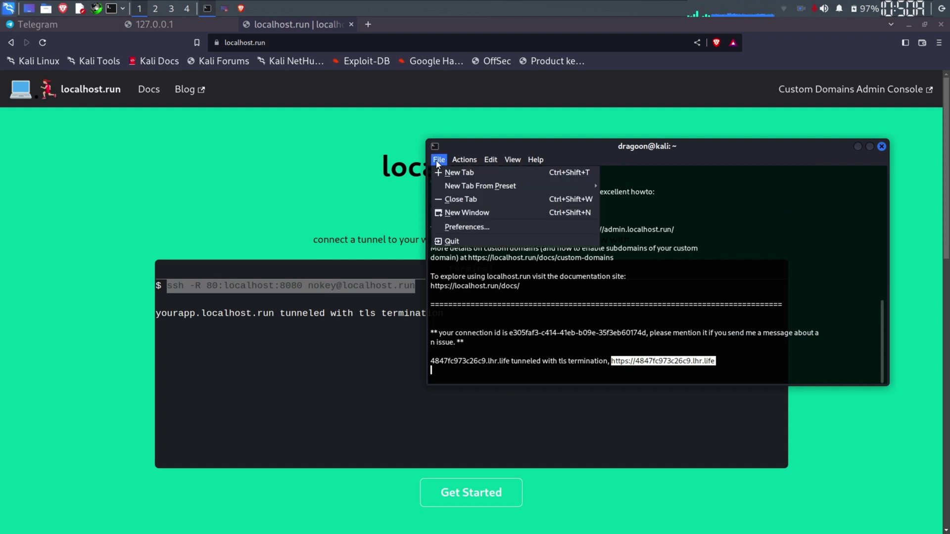
{"action": "left_click", "coordinate": [565, 173]}
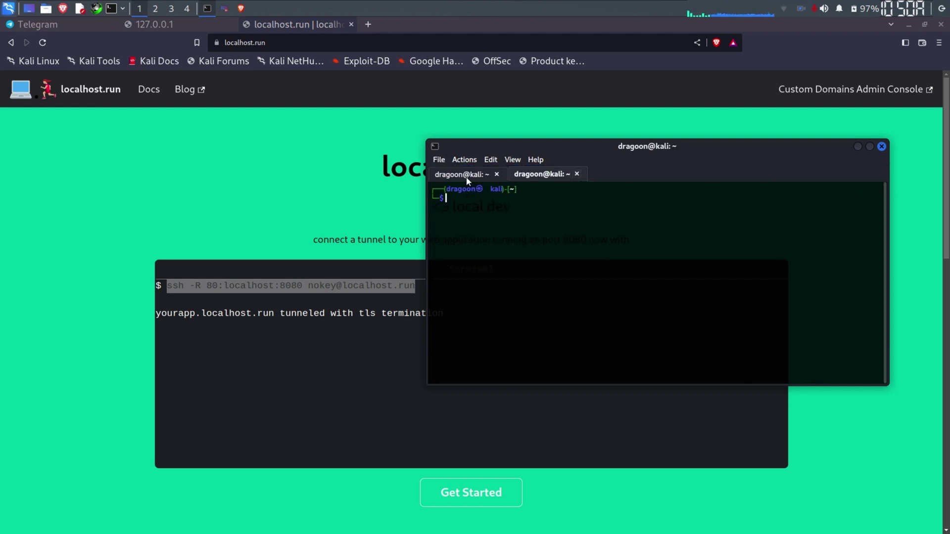
{"action": "left_click", "coordinate": [482, 177]}
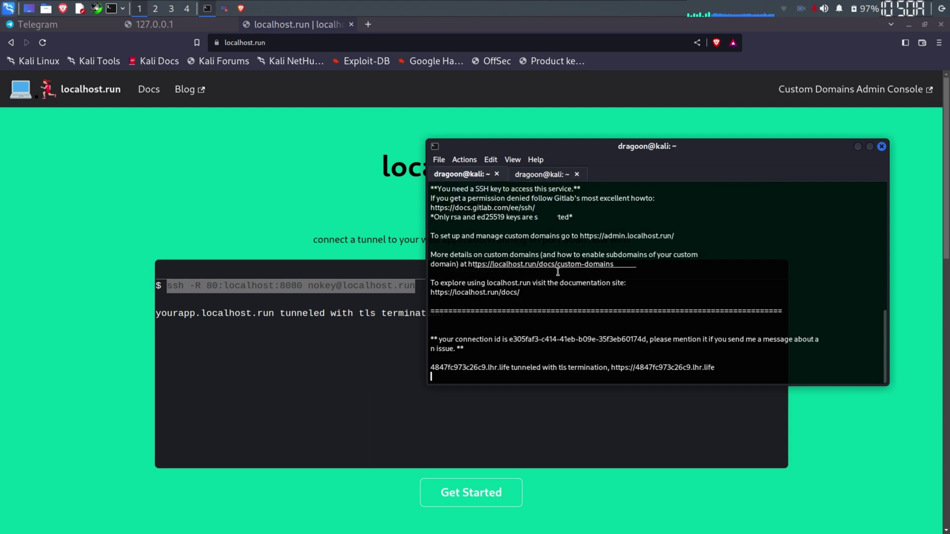
{"action": "left_click", "coordinate": [549, 175]}
{"action": "left_click", "coordinate": [575, 174]}
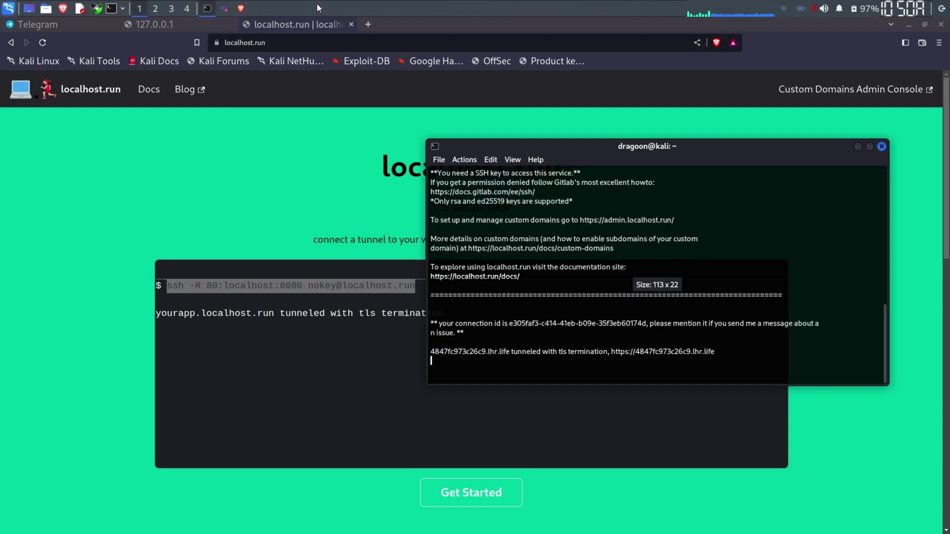
{"action": "left_click", "coordinate": [369, 24]}
Step: Paste the tunnel URL, remove the stray trailing period and load the public site
{"action": "key", "text": "ctrl+v"}
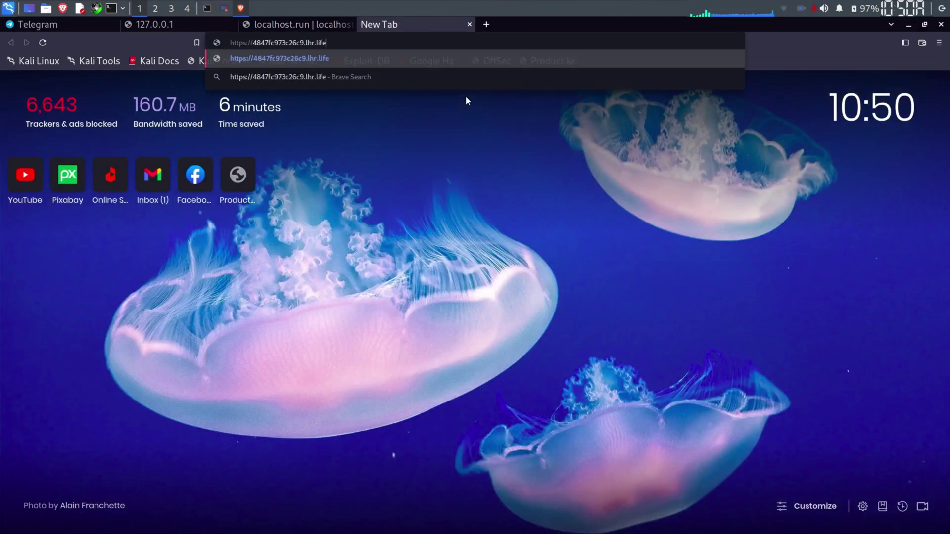
{"action": "type", "text": "."}
{"action": "key", "text": "BackSpace"}
{"action": "key", "text": "Return"}
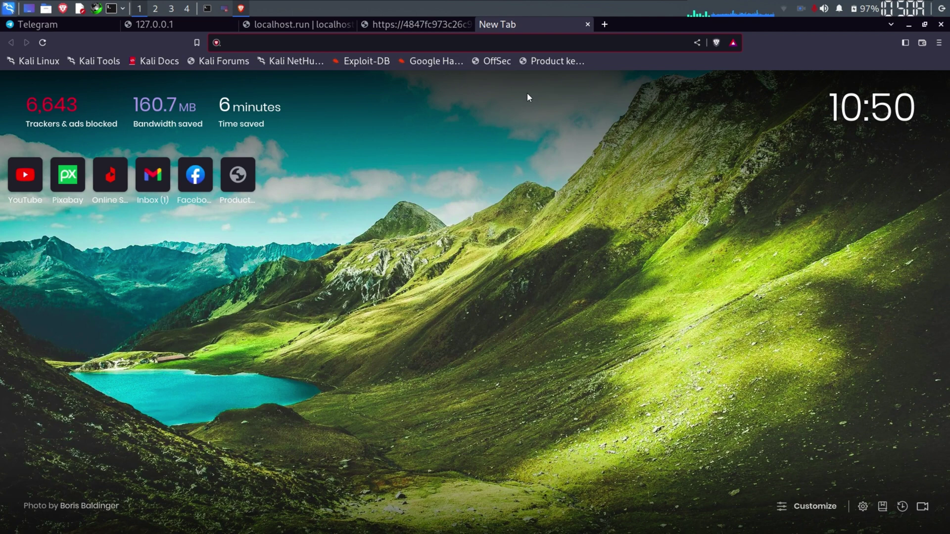
{"action": "type", "text": "qr"}
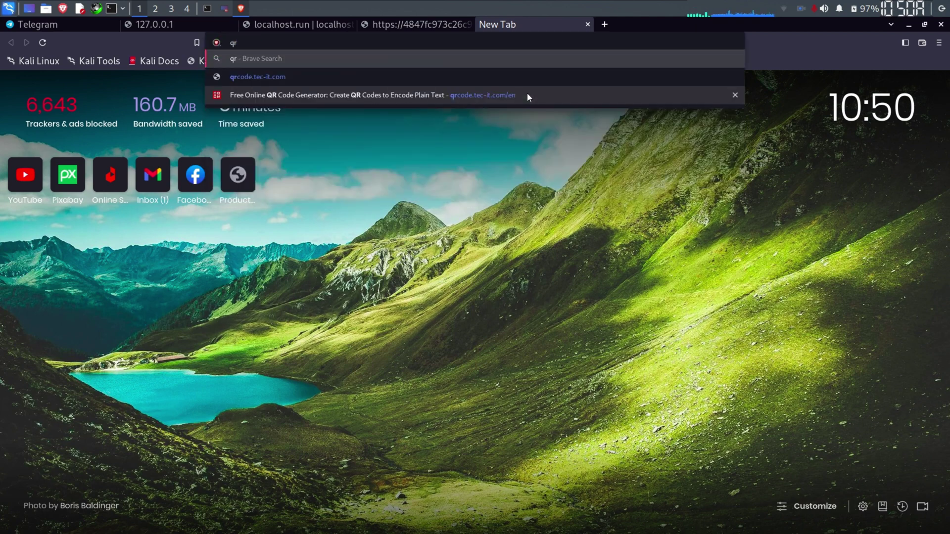
Step: On qrcode.tec-it.com, paste the tunnel URL into the Data box and refresh the QR code
{"action": "left_click", "coordinate": [526, 95]}
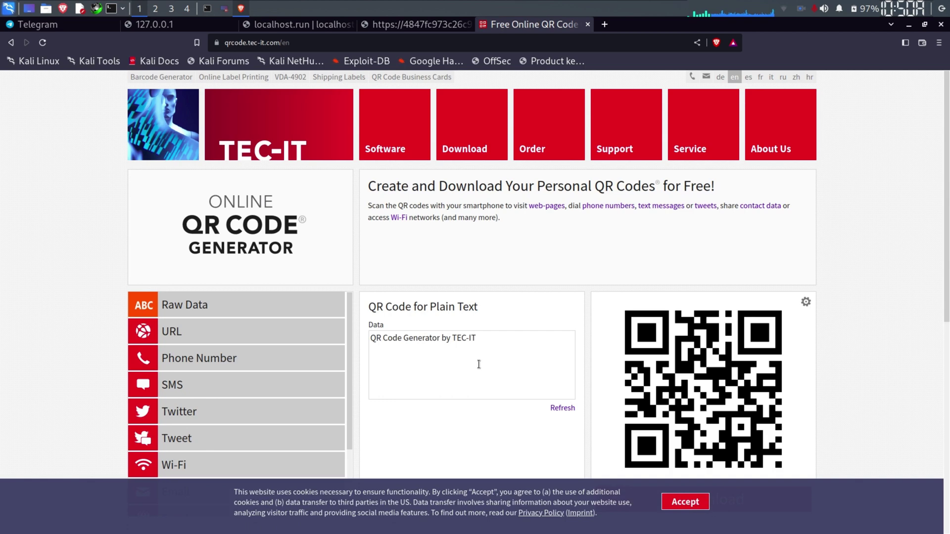
{"action": "triple_click", "coordinate": [499, 345]}
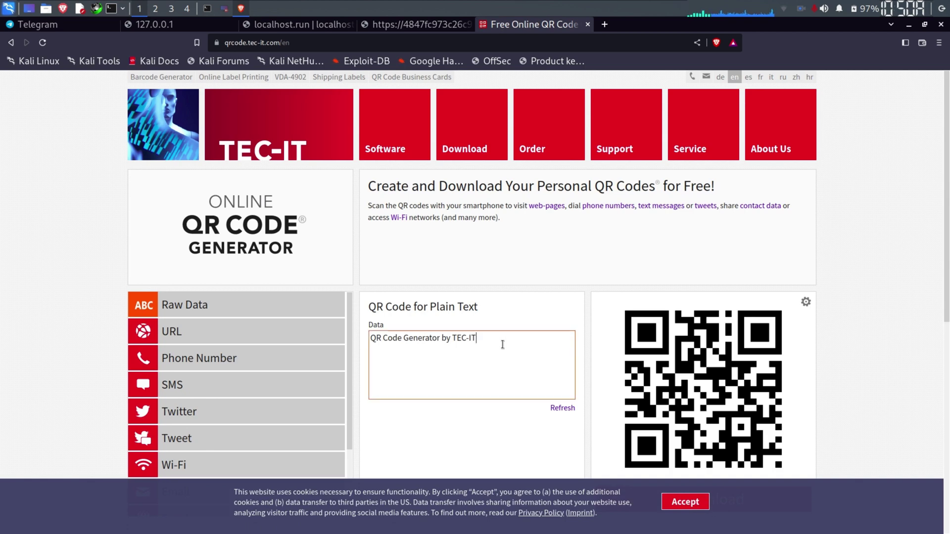
{"action": "key", "text": "ctrl+v"}
{"action": "scroll", "coordinate": [542, 297], "scroll_direction": "down", "scroll_amount": 2}
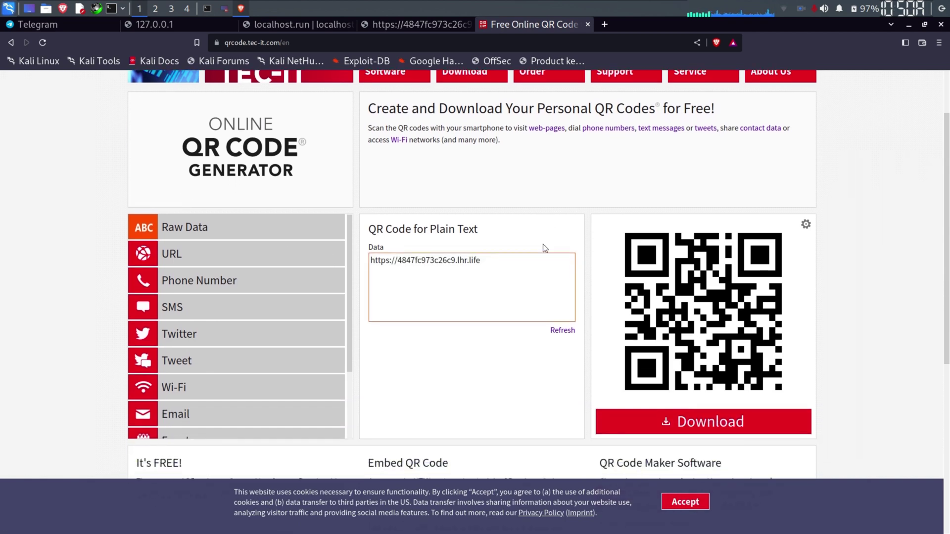
{"action": "left_click", "coordinate": [566, 330]}
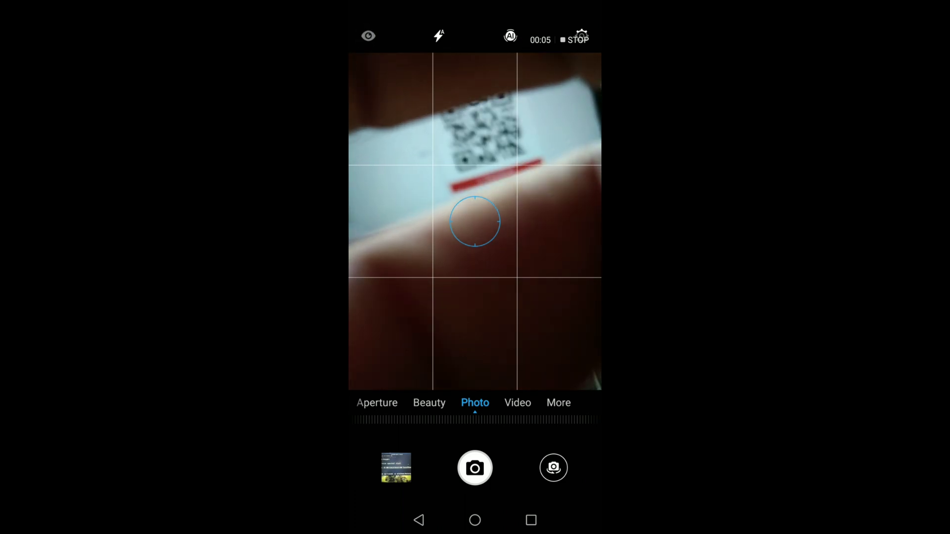
Step: Switch the Android Camera to AI Lens QR Code mode to scan the on-screen code
{"action": "left_click", "coordinate": [510, 35]}
{"action": "left_click", "coordinate": [504, 456]}
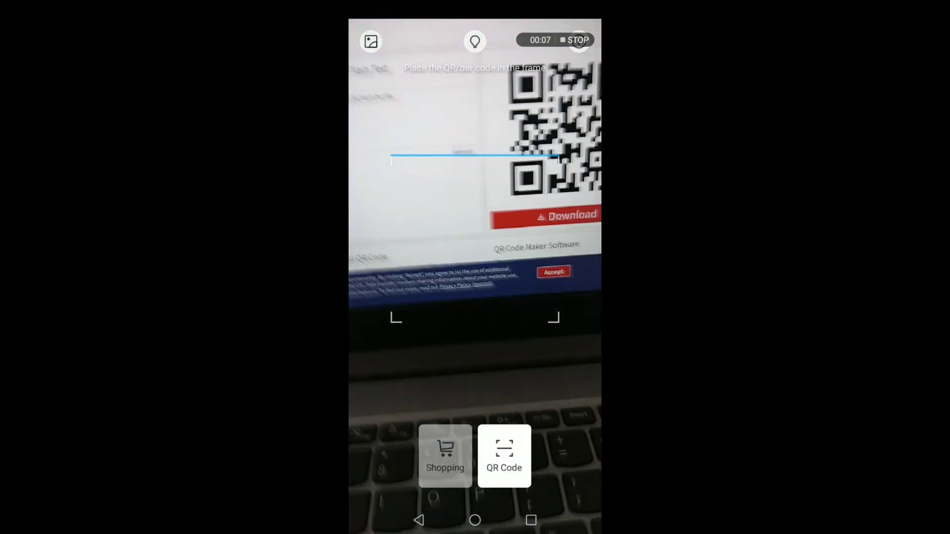